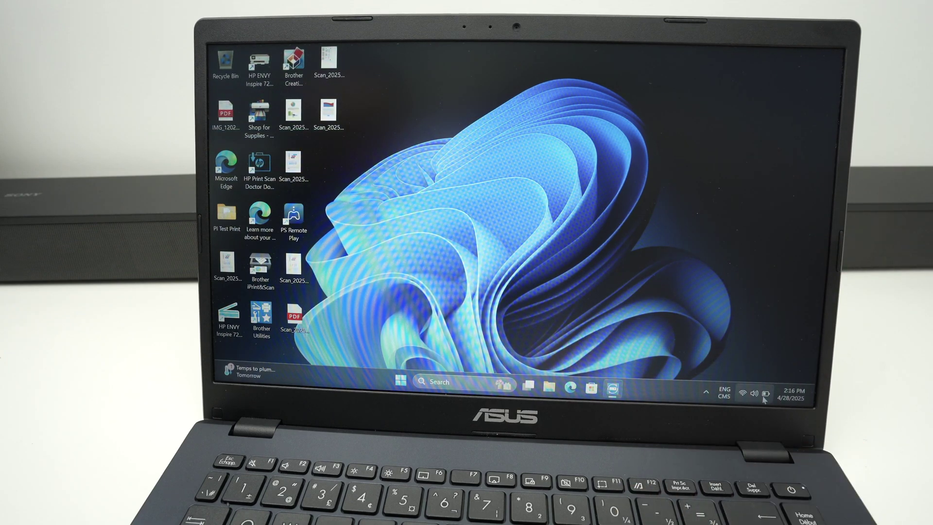
Step: Open Add a Bluetooth Device from the taskbar's Bluetooth tray icon
{"action": "left_click", "coordinate": [704, 393]}
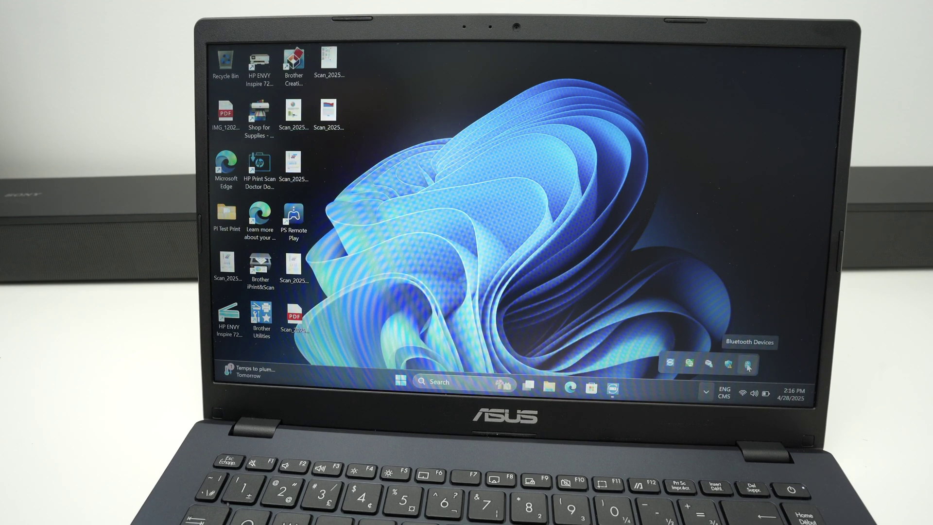
{"action": "right_click", "coordinate": [748, 366]}
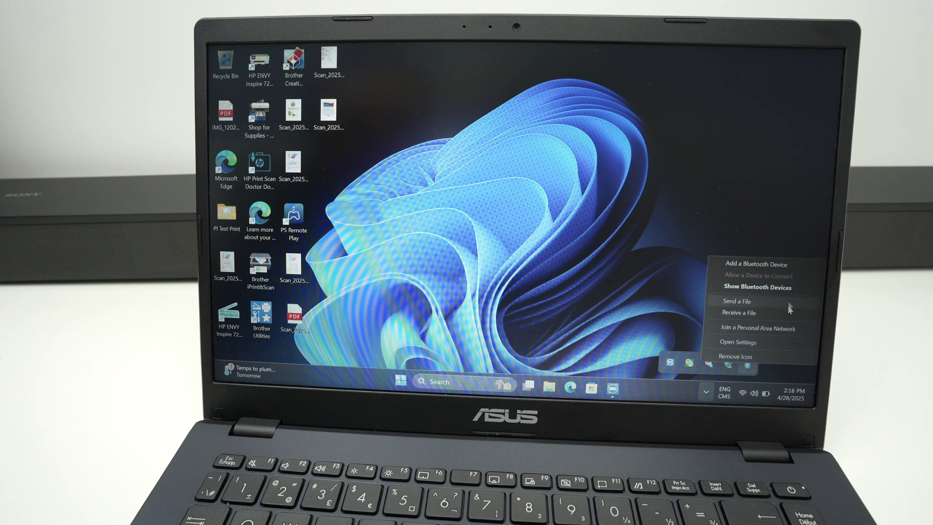
{"action": "left_click", "coordinate": [761, 264]}
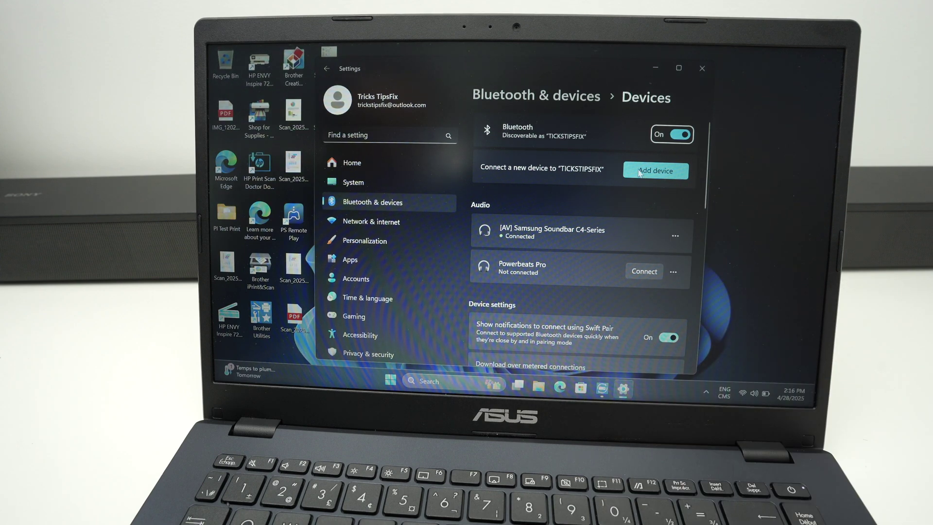
Step: Add a Bluetooth device, pair the HT-SC40 soundbar, and finish with Done
{"action": "left_click", "coordinate": [640, 173]}
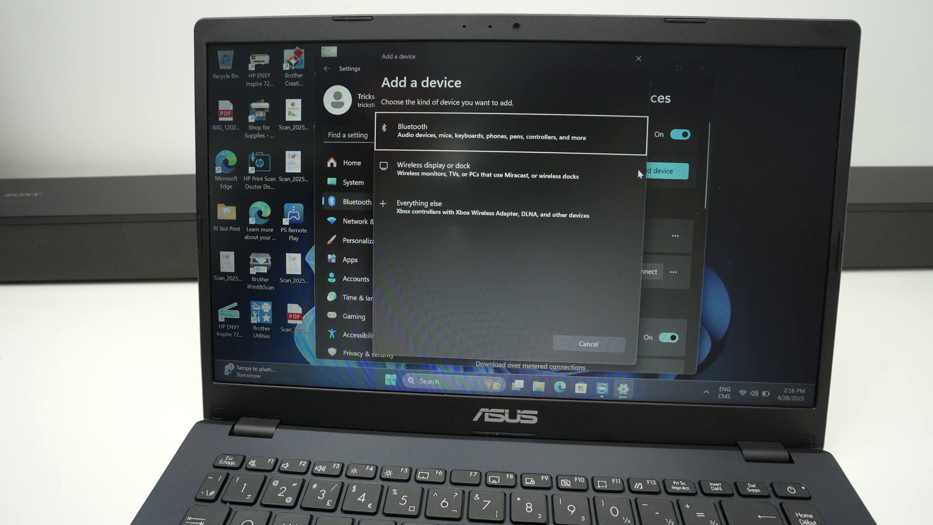
{"action": "left_click", "coordinate": [426, 134]}
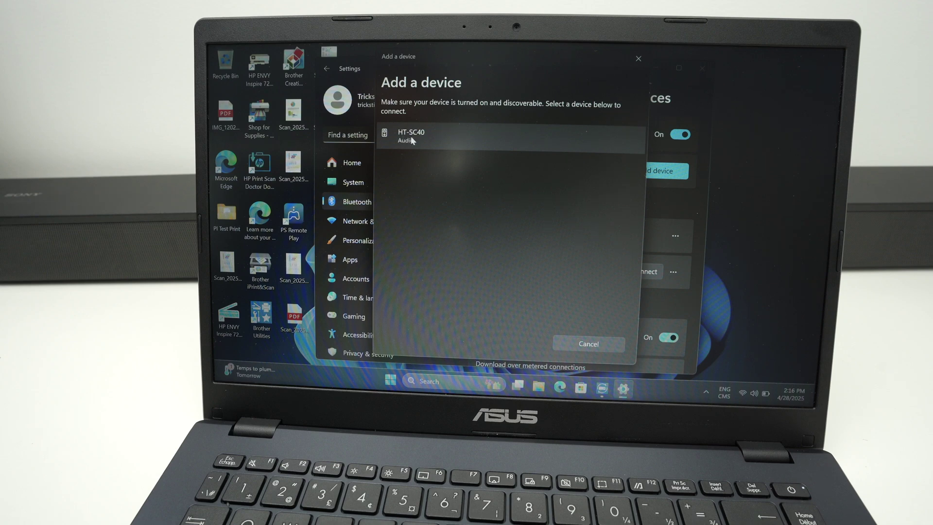
{"action": "left_click", "coordinate": [438, 138]}
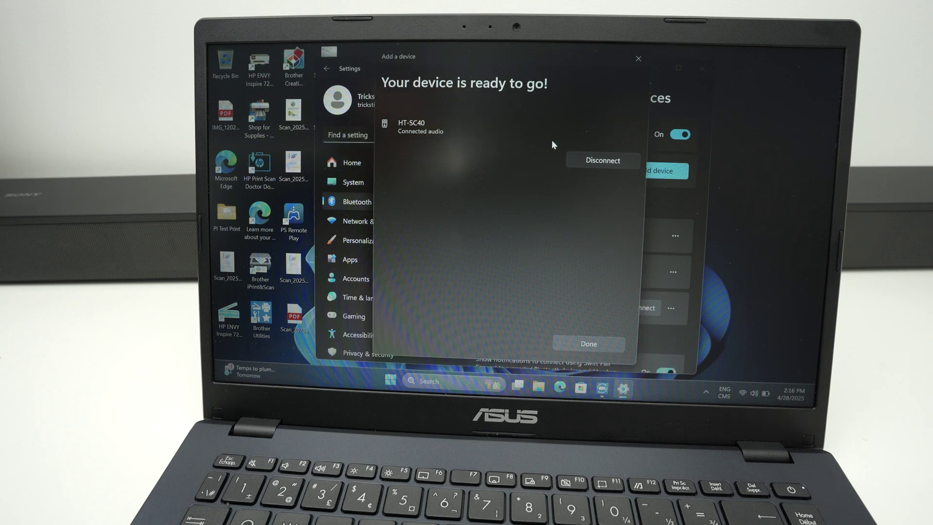
{"action": "left_click", "coordinate": [592, 344]}
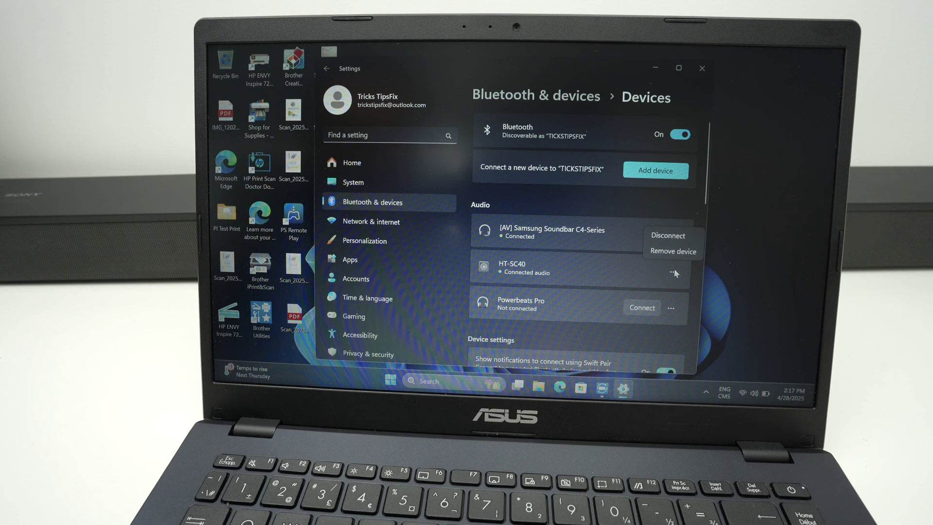
Step: Disconnect the HT-SC40 soundbar from its device options menu
{"action": "left_click", "coordinate": [667, 238]}
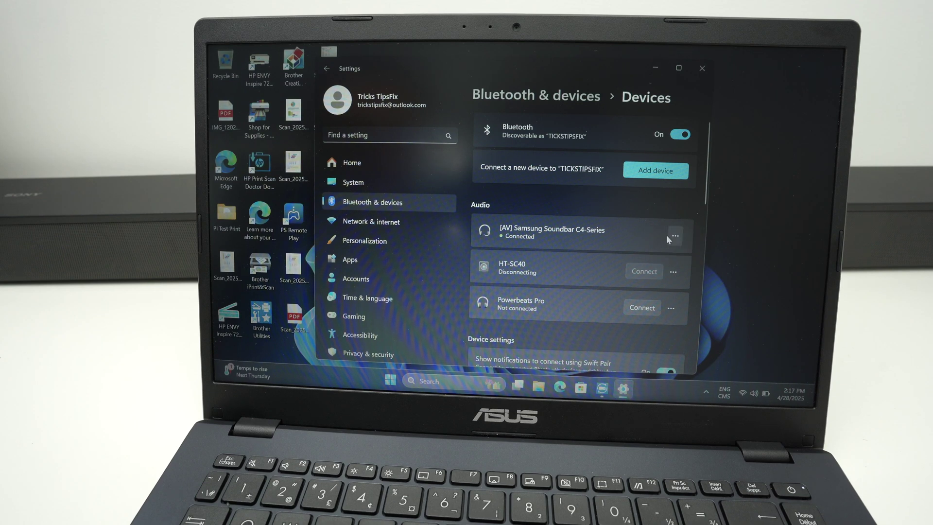